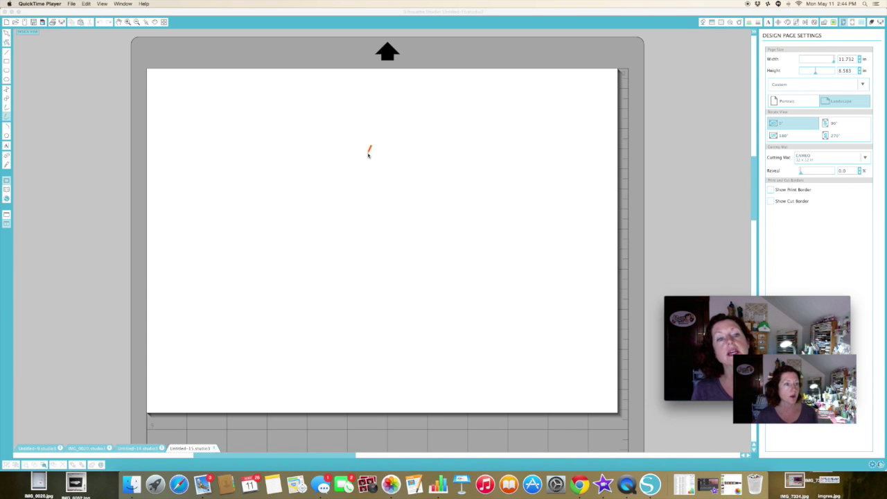
- Bring Silhouette Studio to the front and show the PixScan panel beside the blank document
click(10, 33)
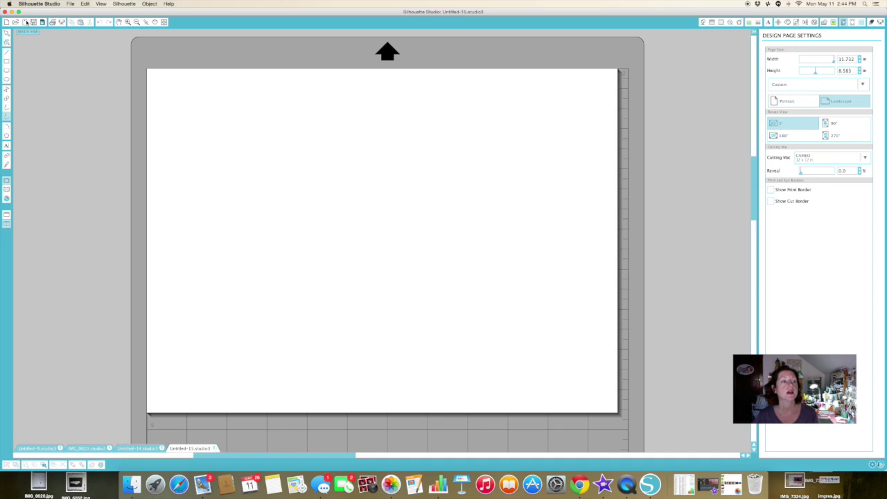
click(24, 22)
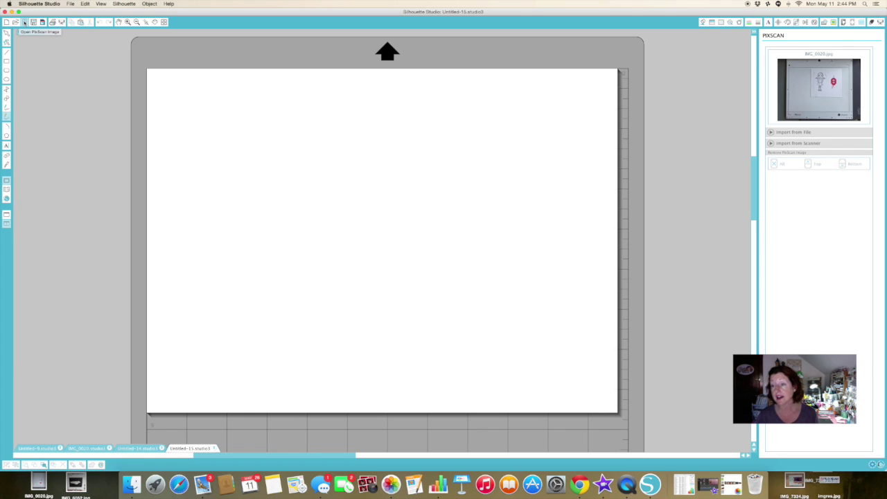
click(26, 23)
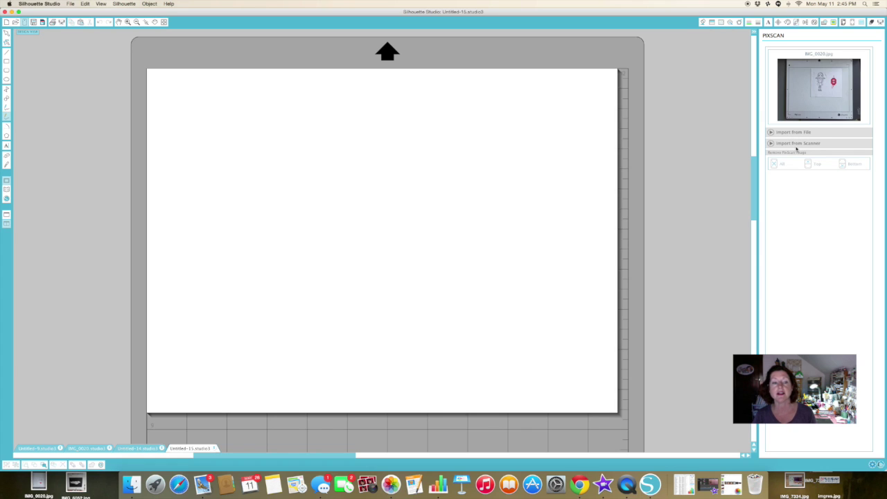
- Import the PixScan photo IMG_0020.jpg from the Desktop files
click(796, 133)
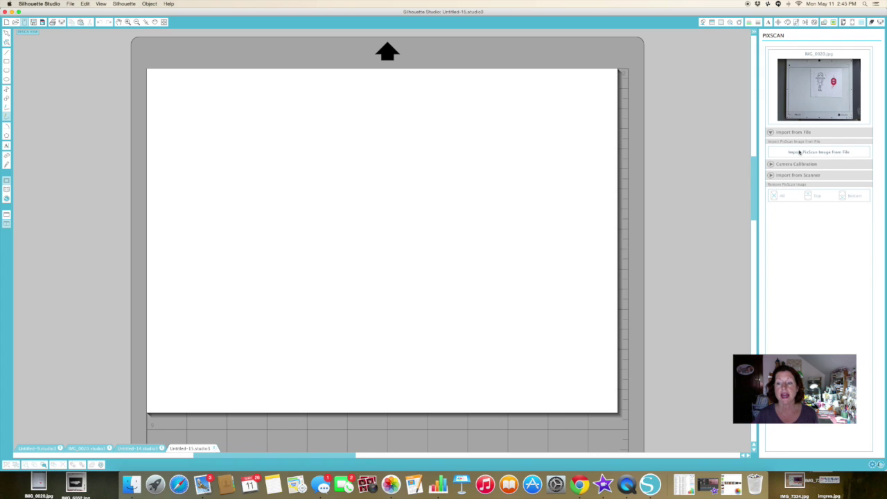
click(799, 151)
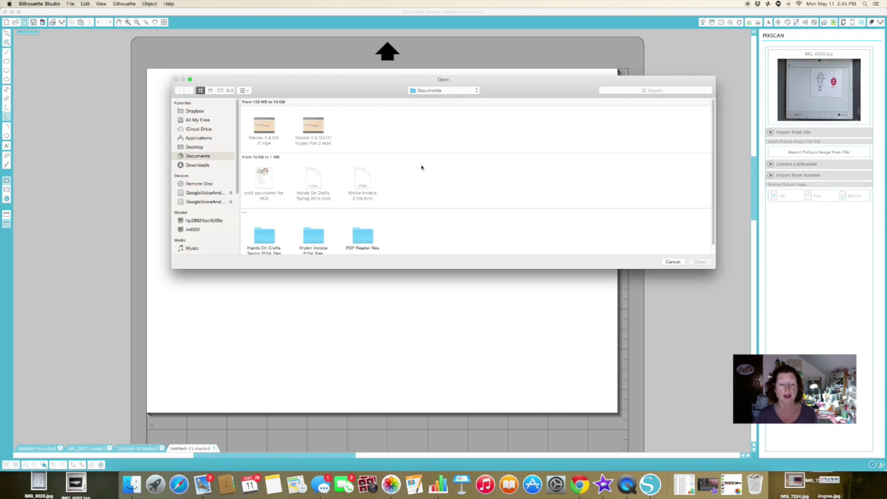
click(194, 147)
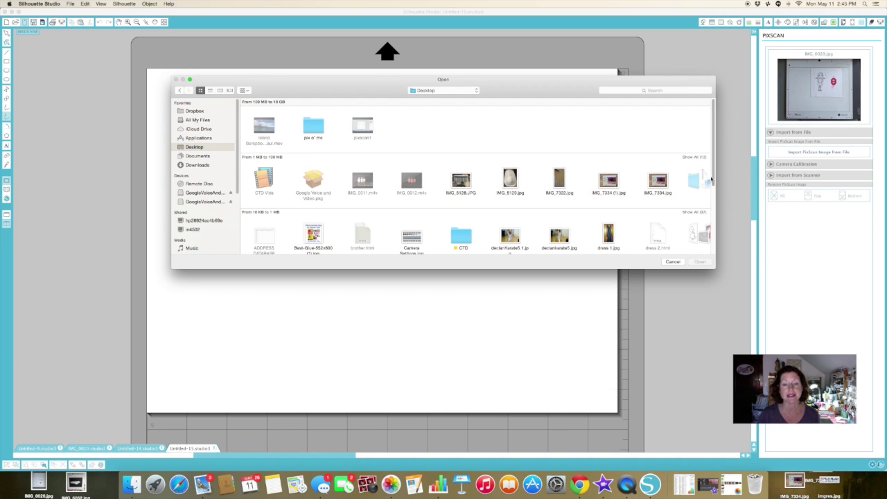
scroll(712, 199, down, 2)
scroll(713, 200, down, 3)
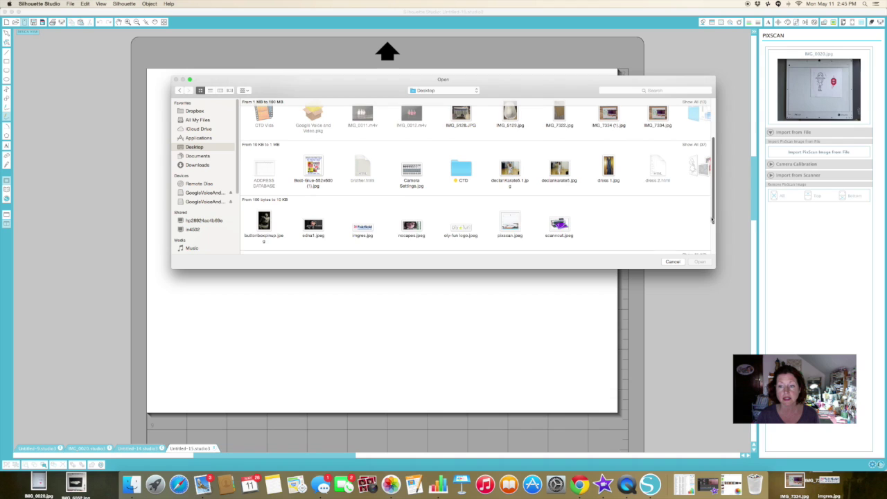
click(696, 158)
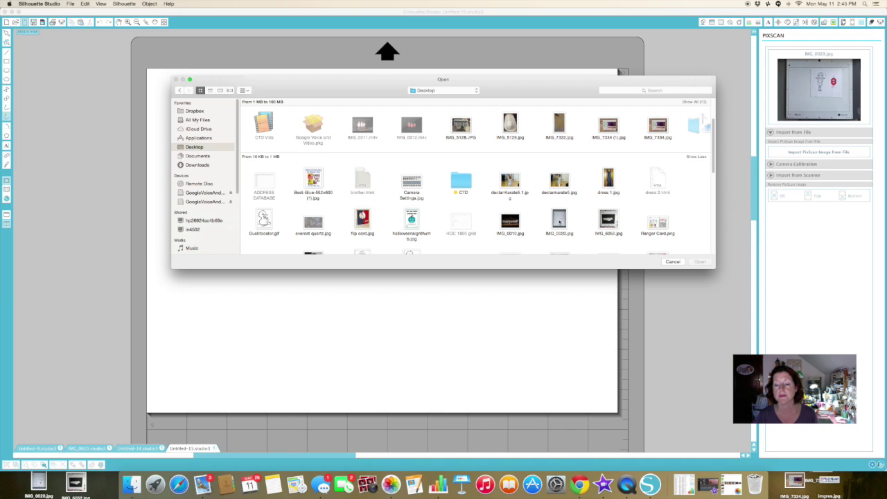
click(560, 222)
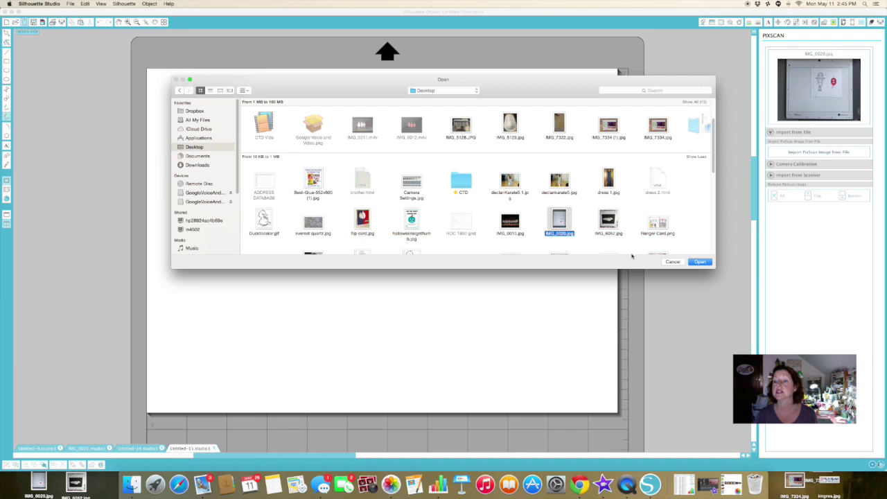
click(700, 262)
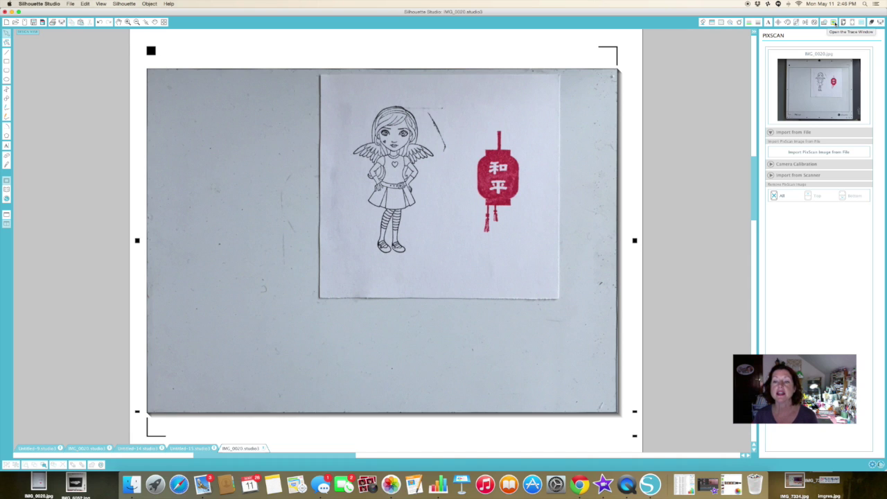
- Switch to the Trace panel beside the imported PixScan photo
click(835, 22)
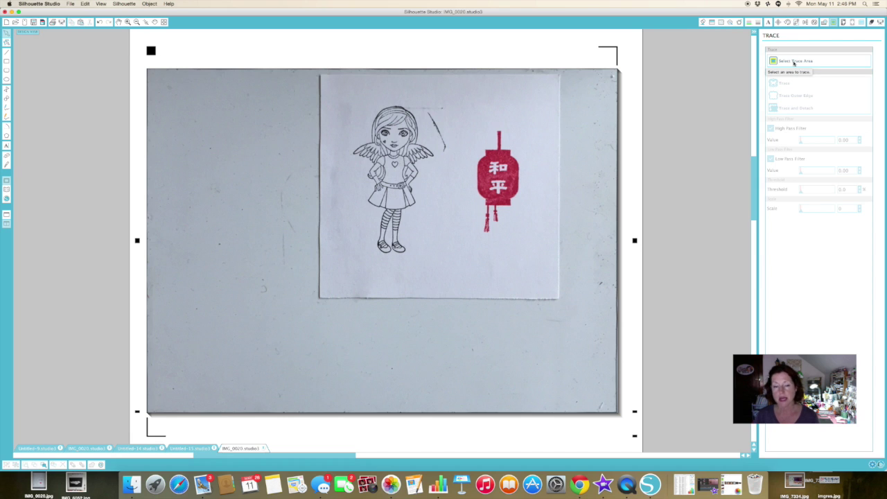
- Draw a trace area around the red lantern stamp
click(794, 61)
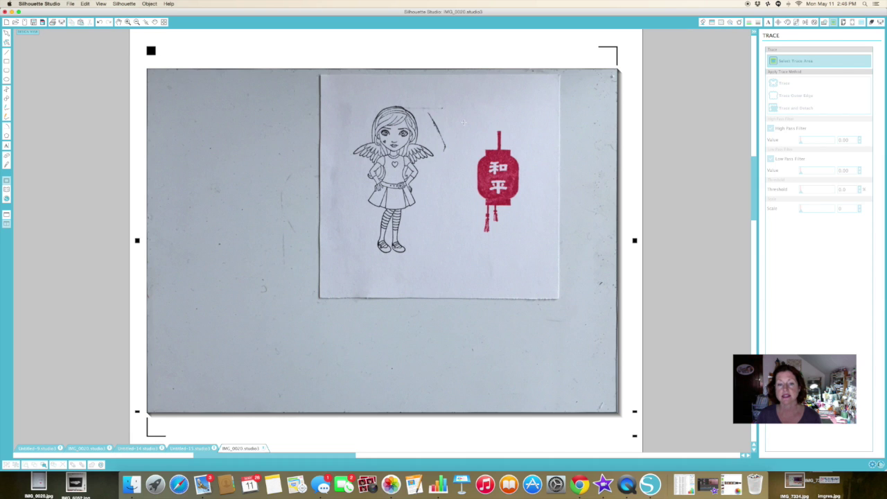
mouse_move(463, 123)
mouse_down()
mouse_move(518, 159)
mouse_move(525, 243)
mouse_move(533, 243)
mouse_up()
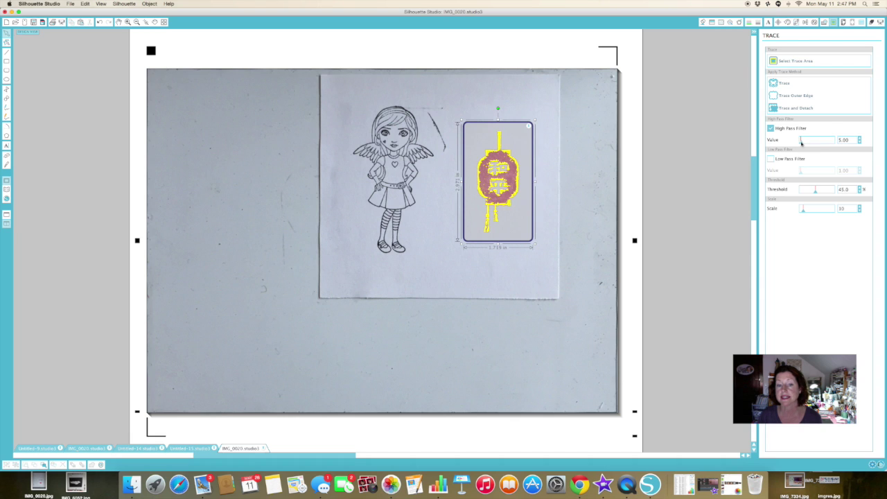
- Raise the High Pass Filter to about 83 and trace the lantern into a cut line
drag(802, 141, 802, 142)
mouse_move(802, 142)
mouse_down()
mouse_move(817, 140)
mouse_move(800, 142)
mouse_move(810, 143)
mouse_up()
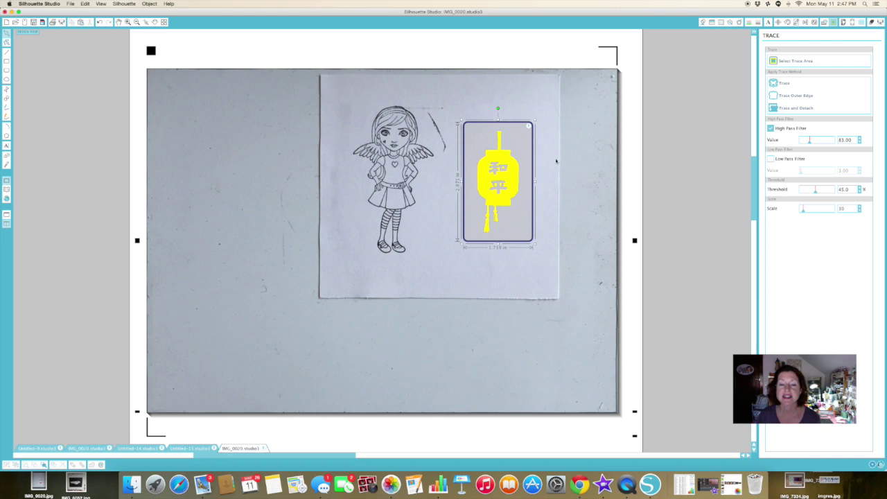
click(782, 84)
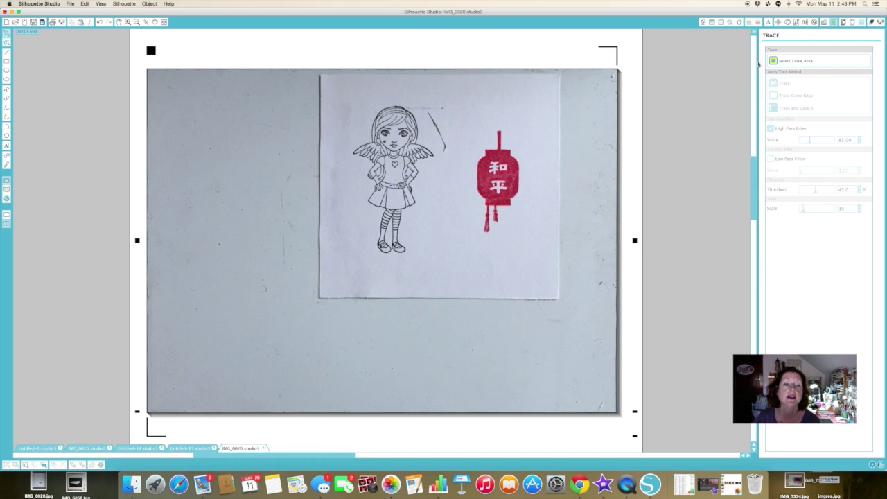
click(790, 62)
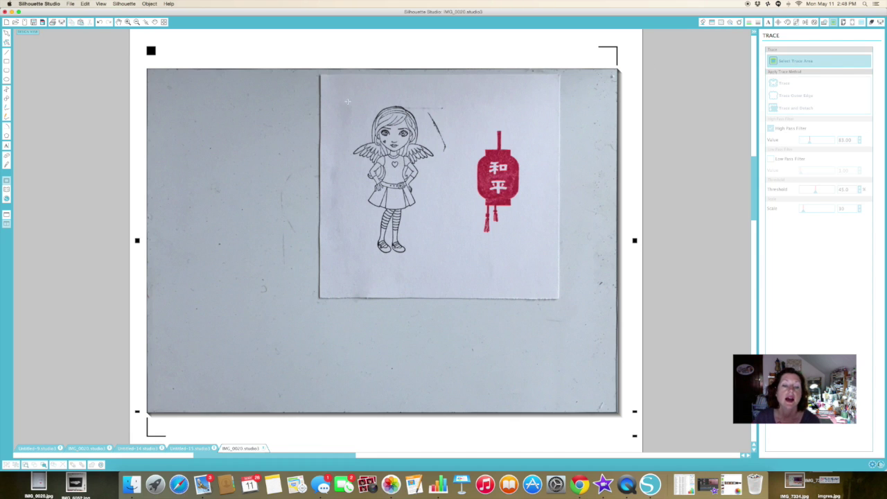
- Mark the angel girl as the trace area and trace her outer edge
mouse_move(351, 102)
mouse_down()
mouse_move(427, 145)
mouse_move(447, 268)
mouse_move(439, 264)
mouse_up()
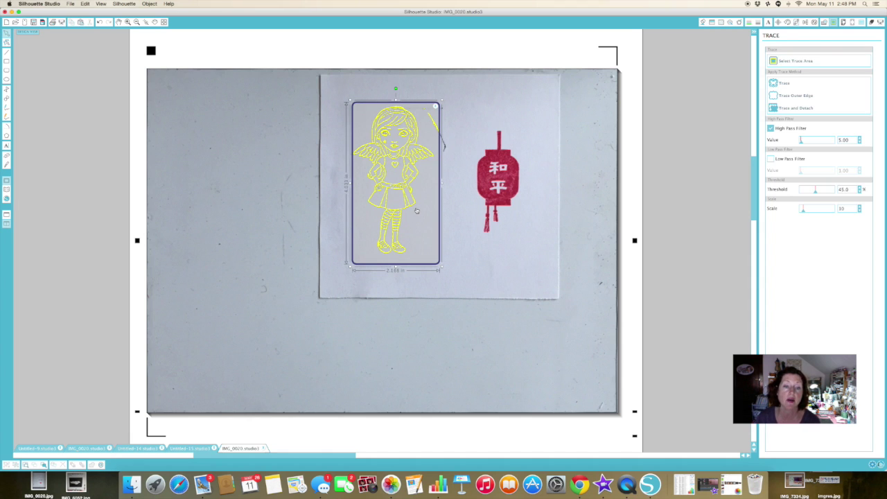
drag(417, 210, 419, 209)
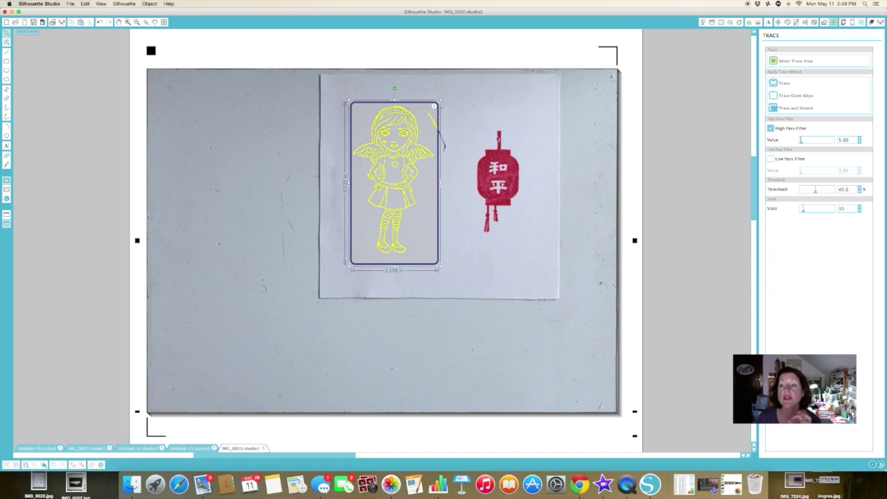
click(794, 96)
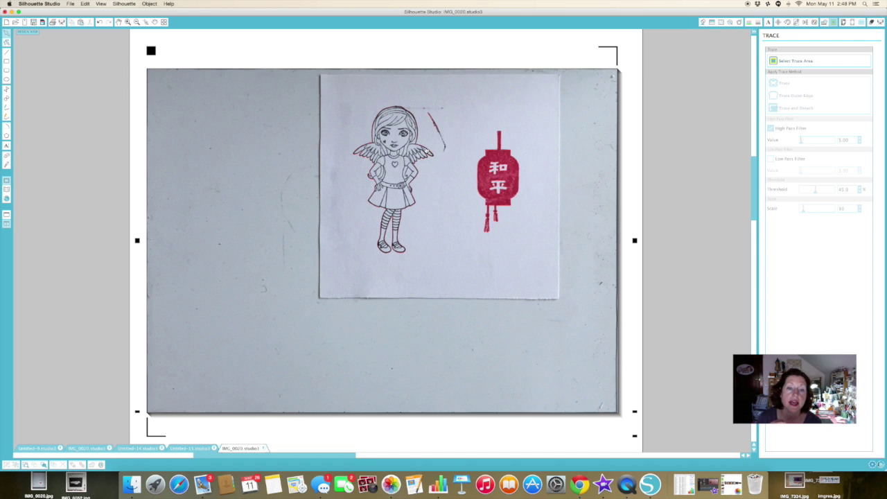
click(422, 135)
click(422, 134)
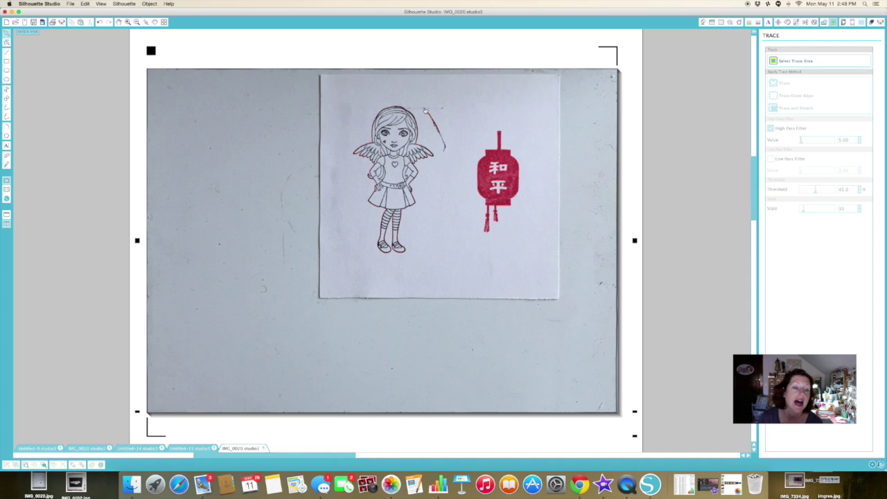
click(6, 157)
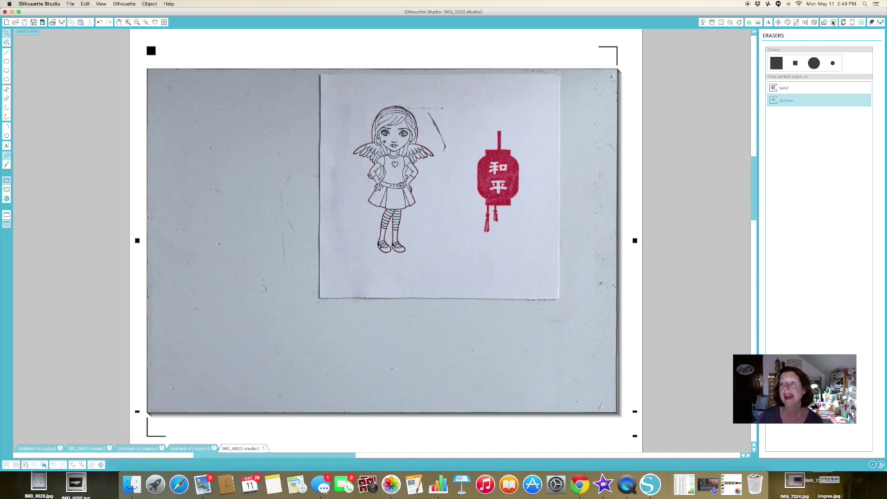
click(833, 23)
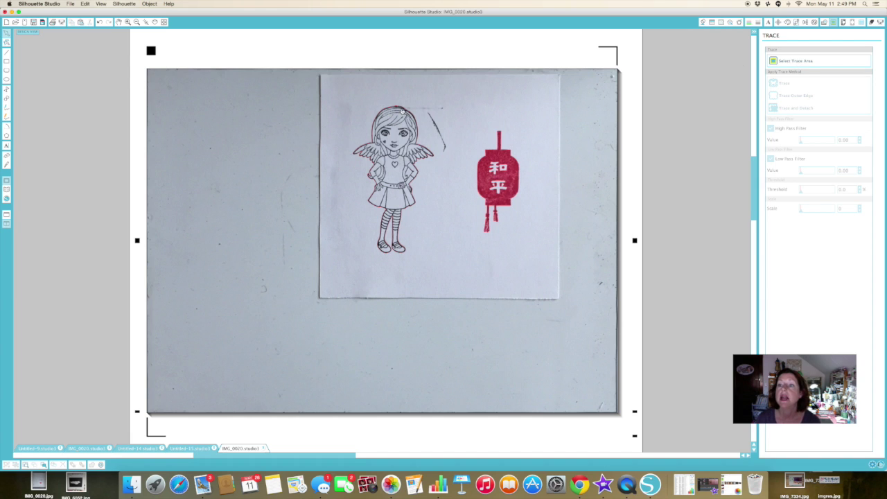
- Add a round offset of about 0.066 in around the girl's cut line and move it below her
drag(346, 104, 435, 258)
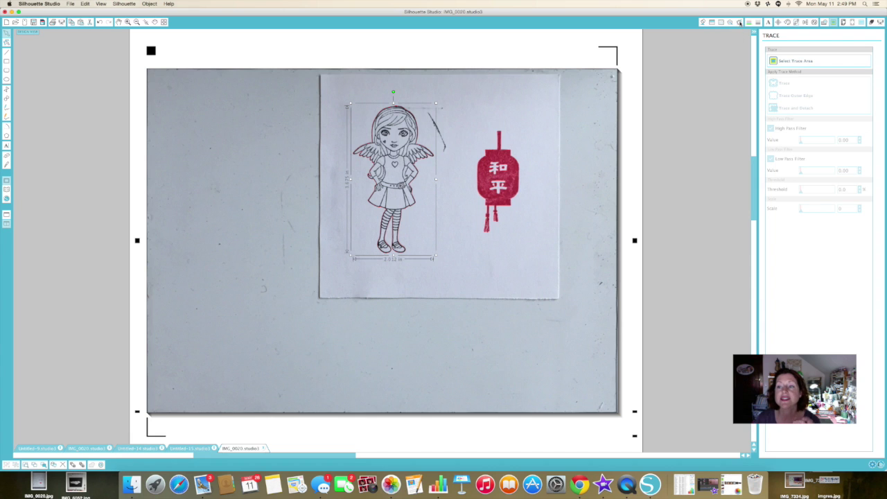
click(739, 22)
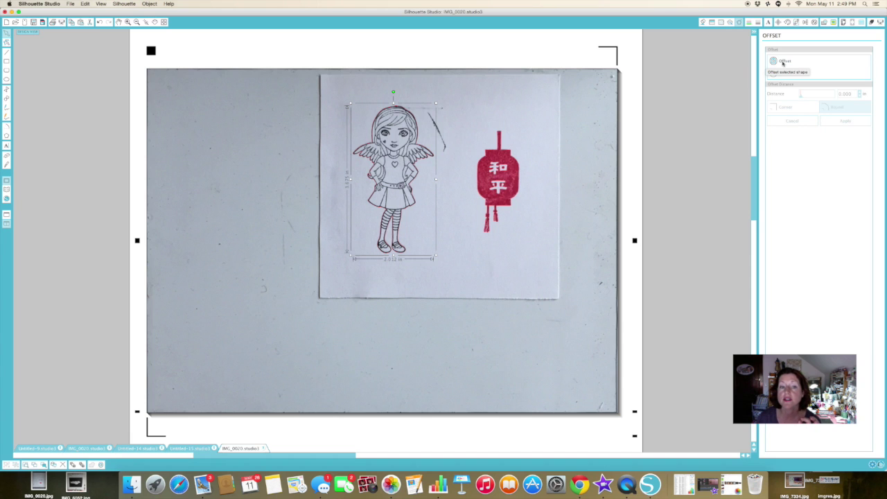
click(782, 63)
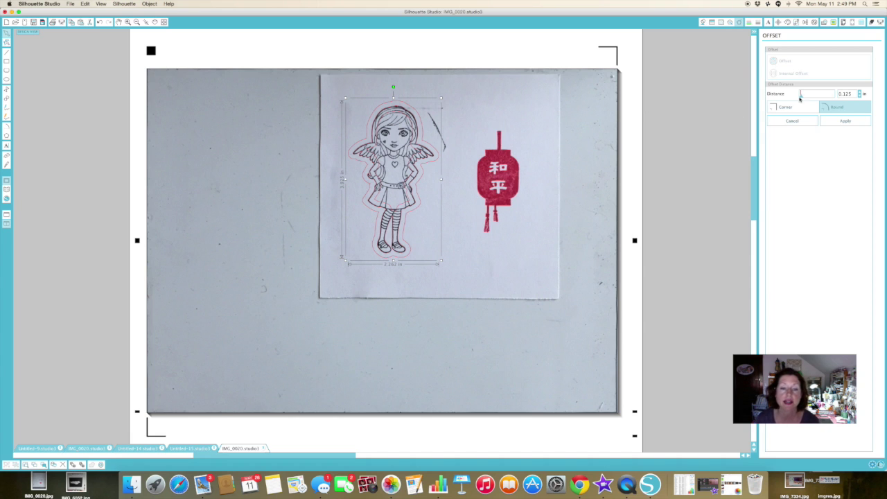
drag(802, 97, 801, 98)
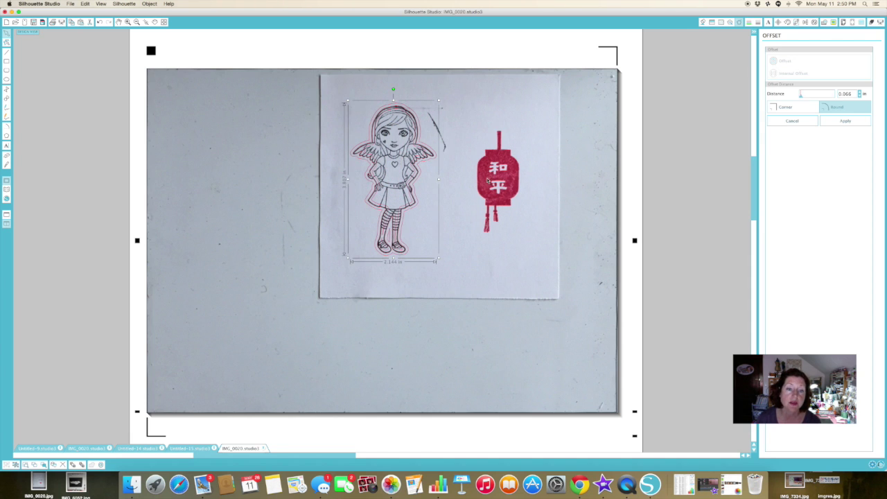
drag(418, 199, 465, 326)
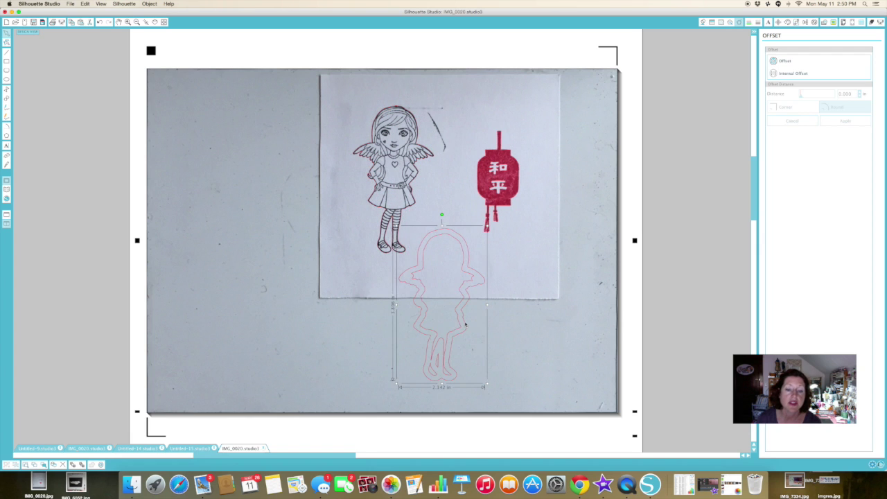
- Delete the leftover outline around the girl
click(412, 194)
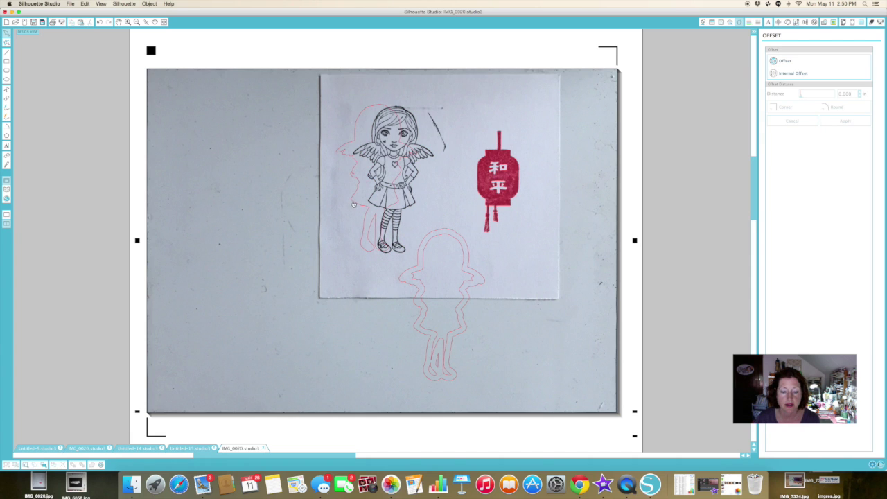
click(360, 113)
key(Delete)
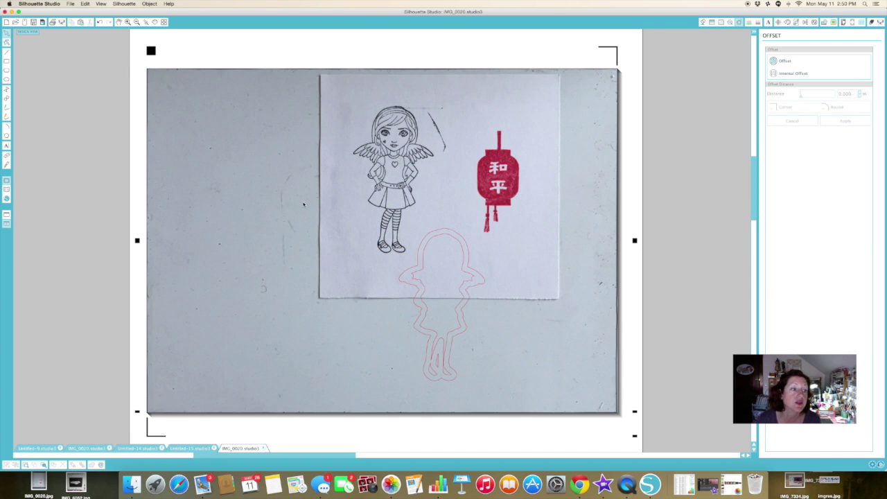
- Erase the gap between the legs of the girl's offset matte
click(7, 156)
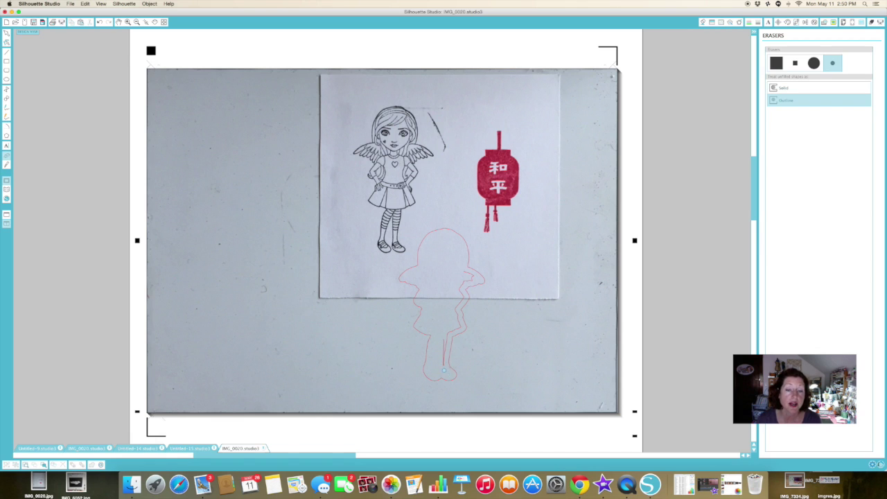
drag(444, 353, 445, 339)
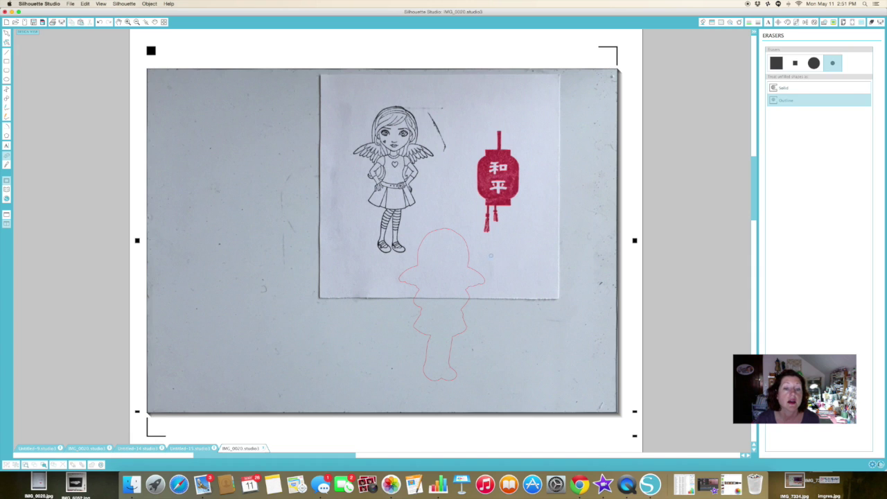
click(490, 255)
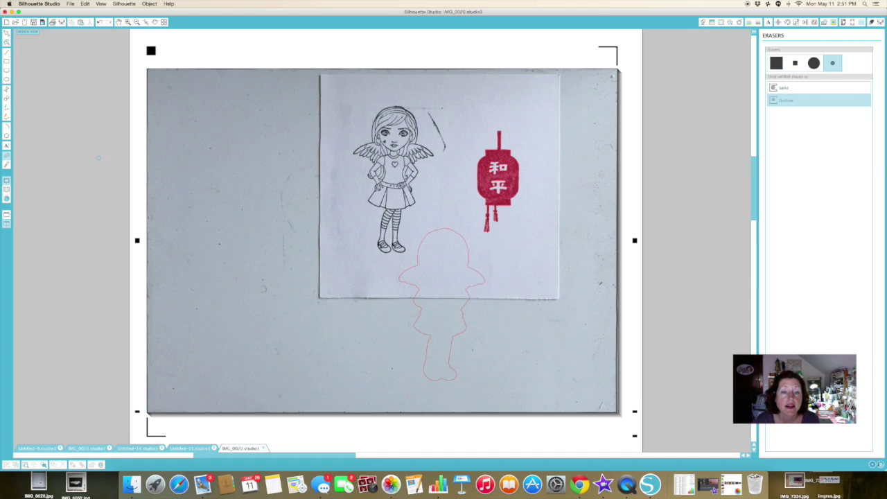
- Switch back to the Select tool to reposition the offset matte
click(6, 34)
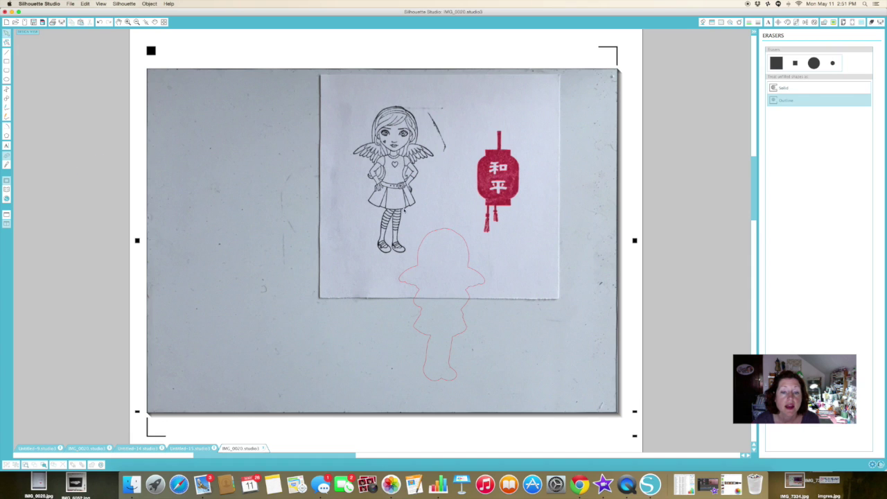